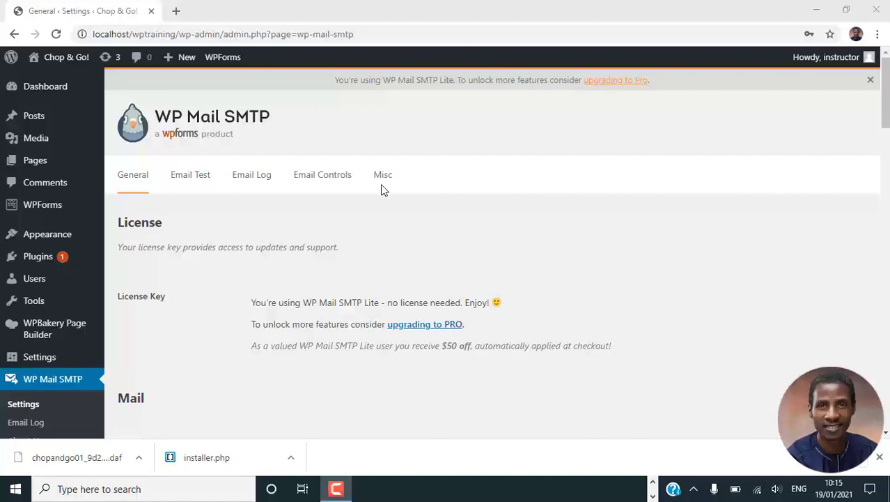
Search the add-plugins directory for "duplicator".
mouse_move(41, 237)
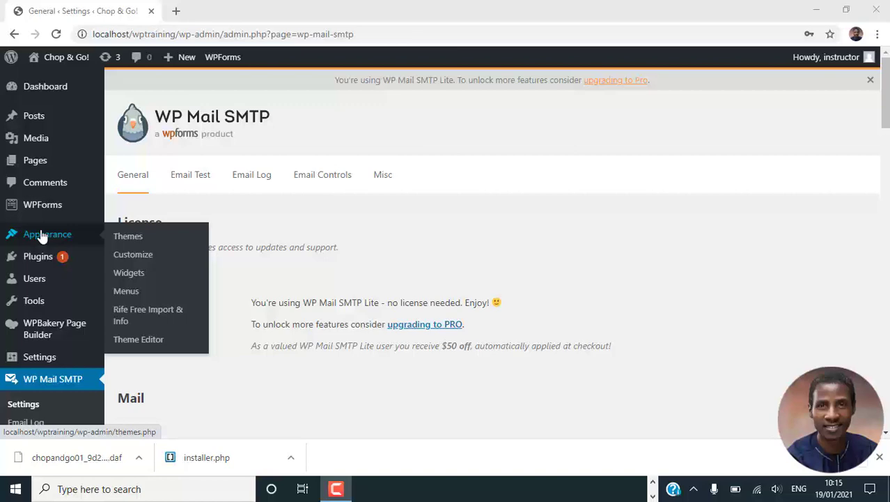
mouse_move(42, 259)
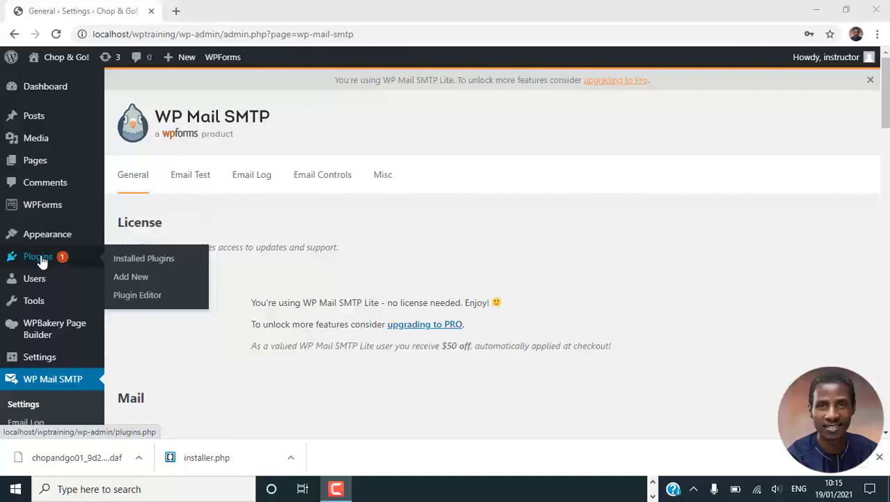
left_click(151, 280)
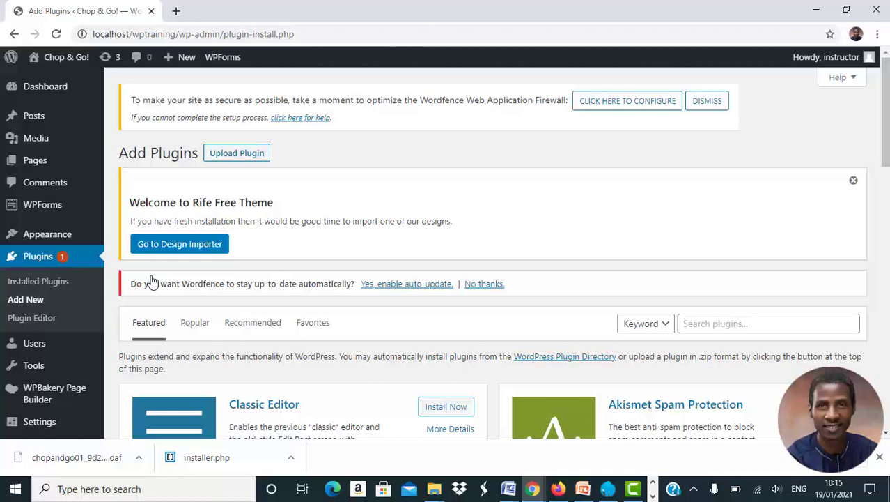
left_click(730, 323)
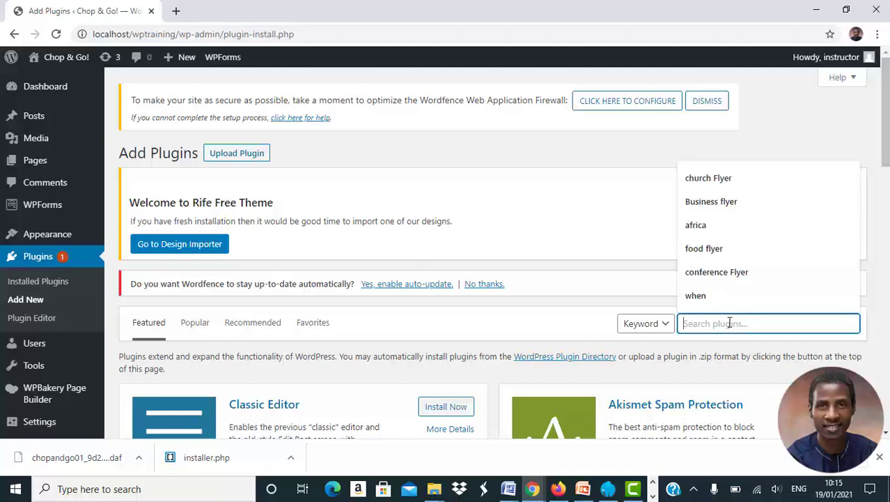
type("duplic")
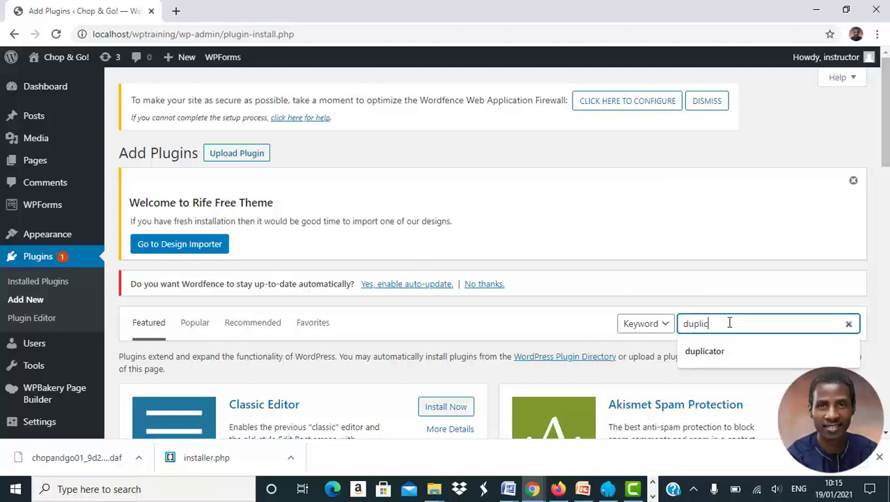
type("ator")
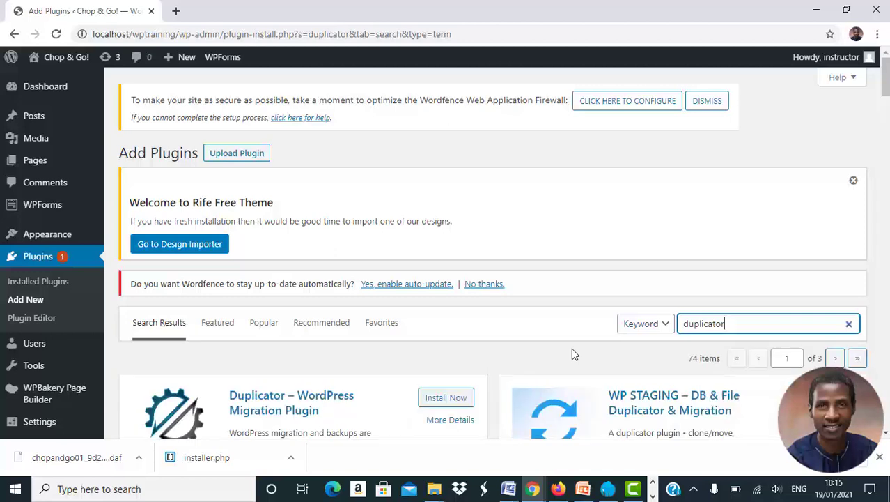
Install and activate the Duplicator – WordPress Migration Plugin.
scroll(572, 349, "down", 1)
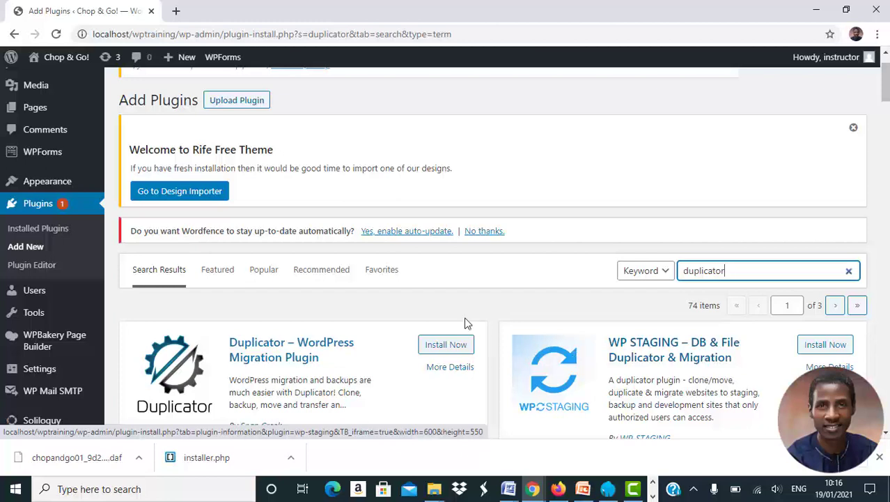
scroll(467, 323, "down", 1)
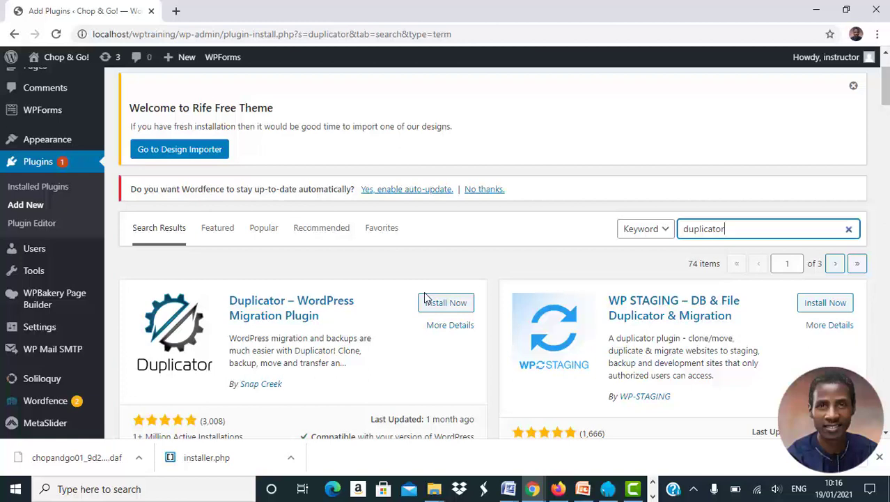
left_click(442, 305)
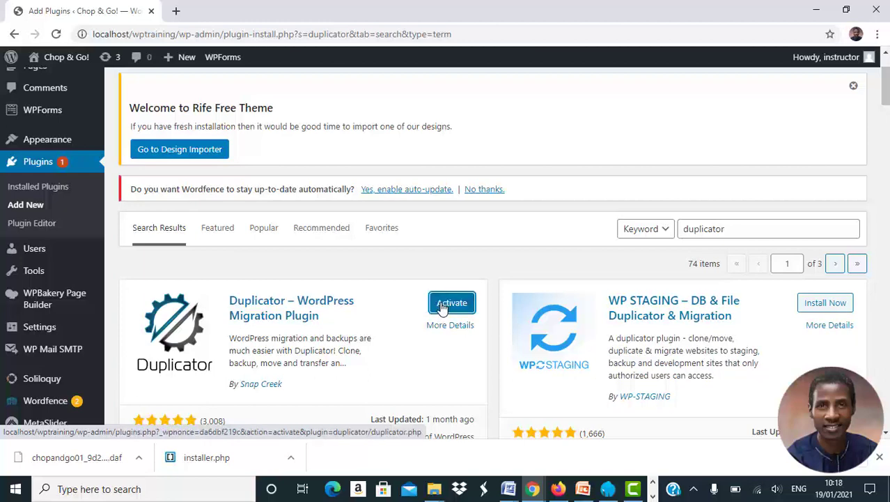
left_click(442, 305)
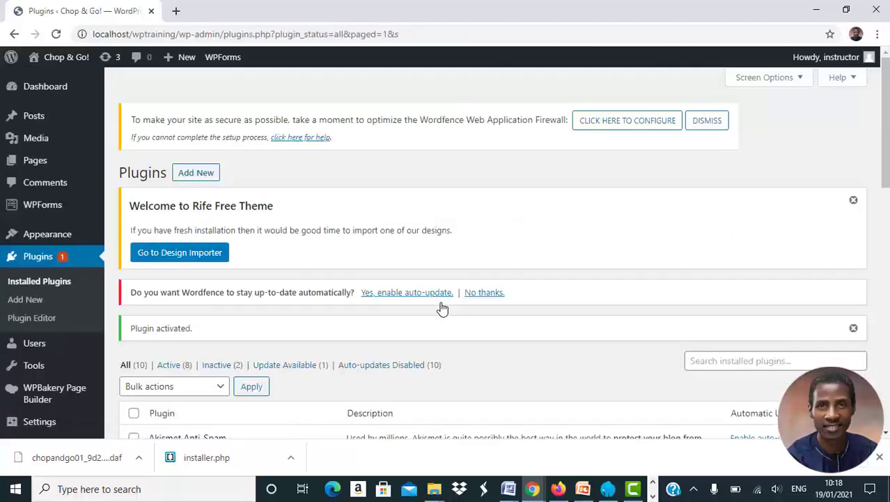
Open the Packages page of the Duplicator plugin.
scroll(441, 308, "down", 3)
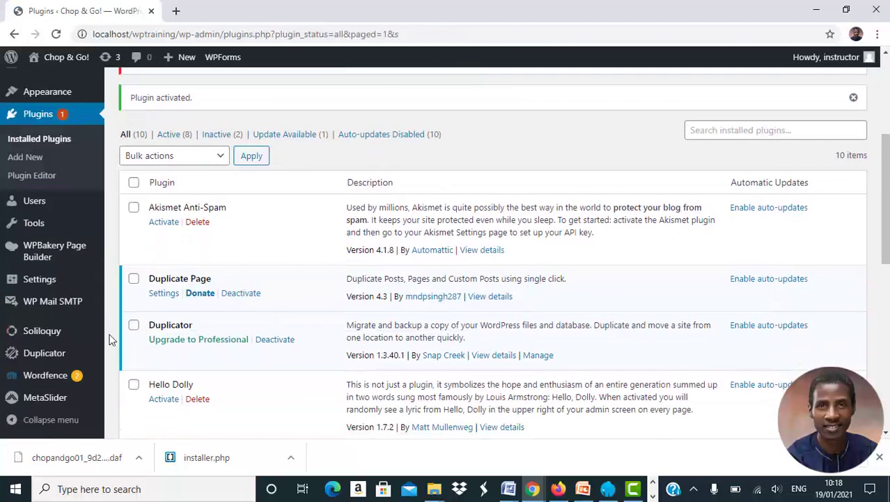
mouse_move(67, 352)
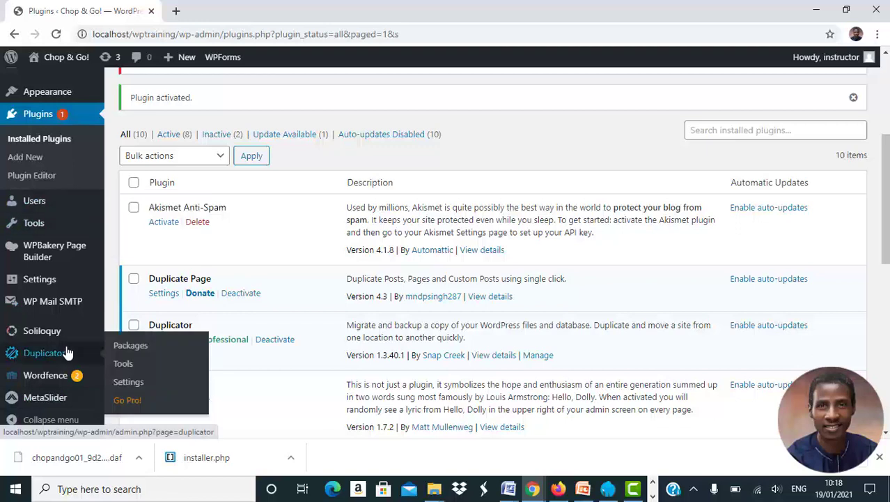
mouse_move(43, 375)
scroll(43, 374, "down", 4)
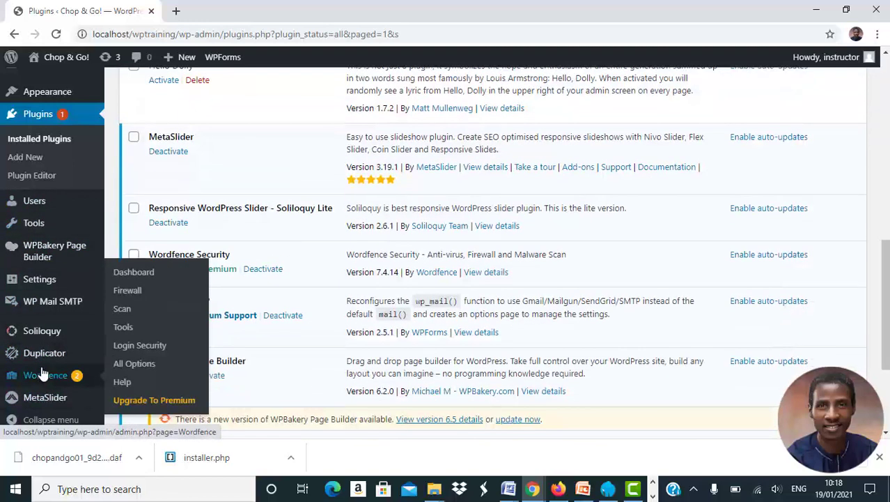
scroll(43, 375, "up", 3)
scroll(43, 375, "down", 3)
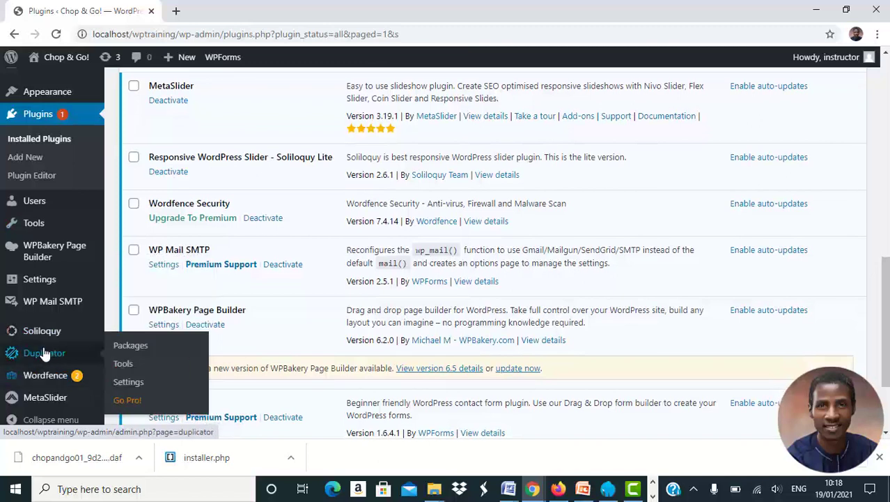
left_click(142, 352)
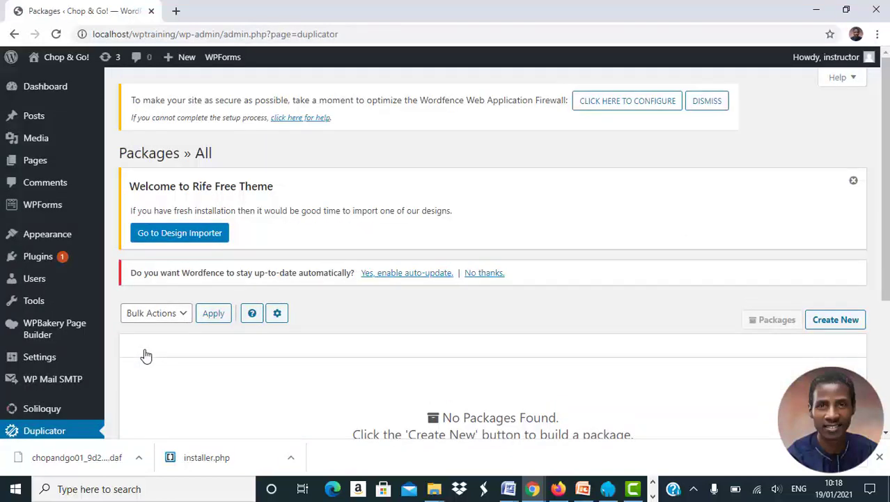
Open Duplicator's settings and examine the General plugin, debug and advanced options.
scroll(450, 414, "down", 1)
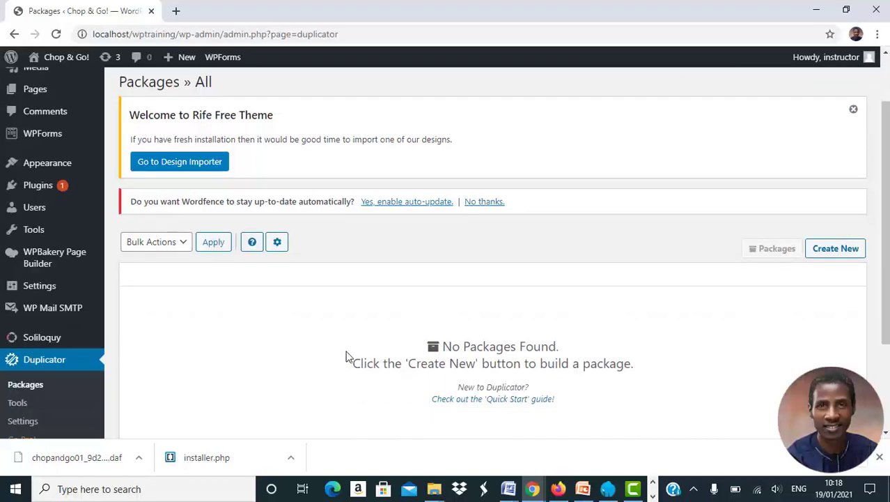
scroll(62, 374, "down", 1)
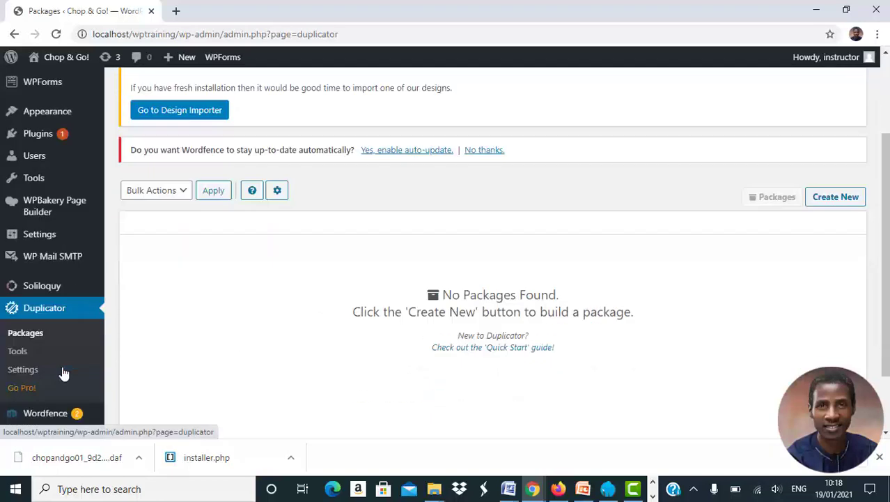
left_click(23, 359)
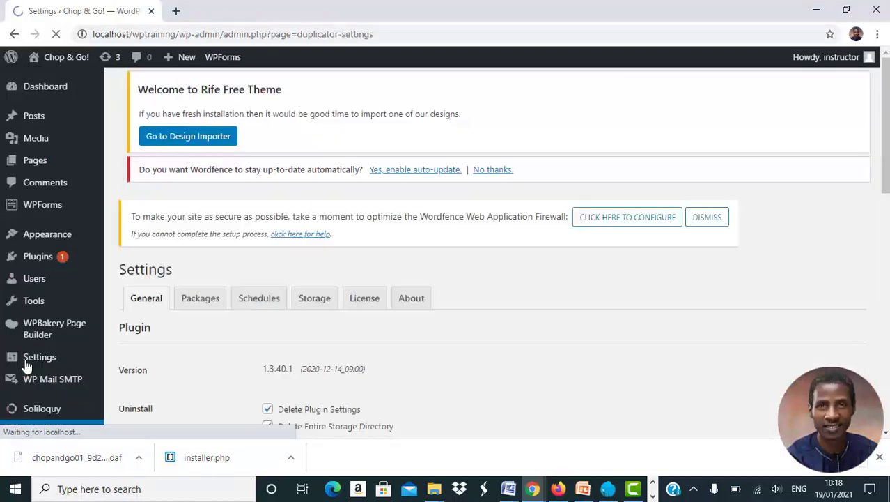
scroll(248, 407, "down", 5)
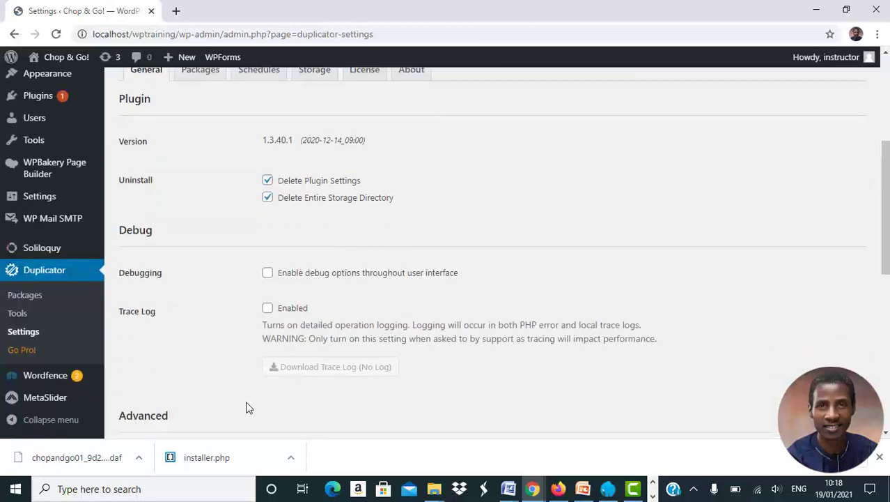
scroll(248, 408, "down", 2)
scroll(248, 407, "down", 1)
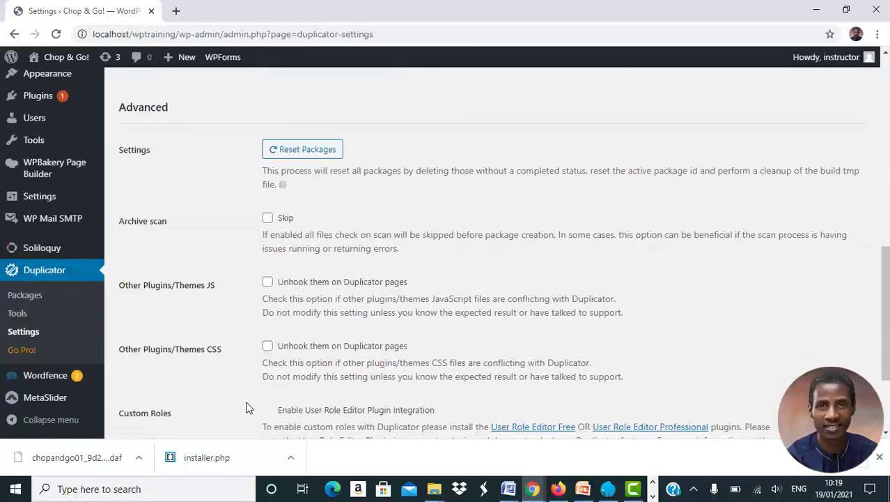
scroll(249, 408, "up", 10)
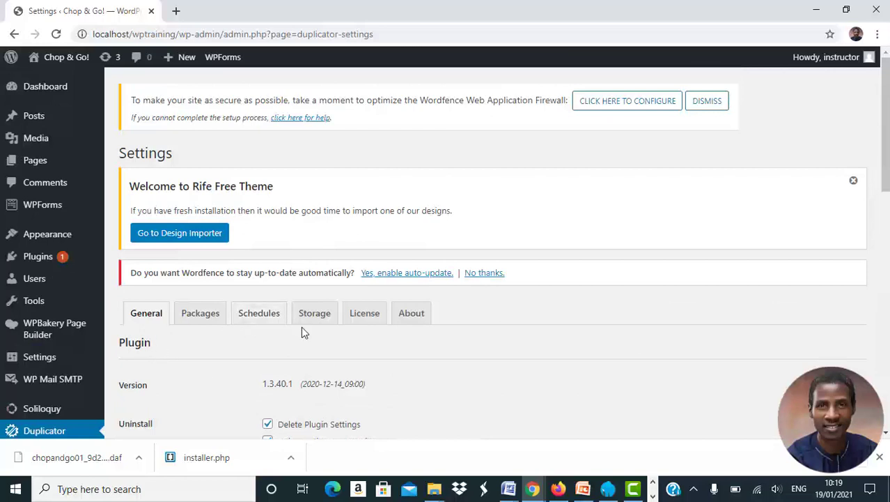
Set the archive engine to DupArchive in Duplicator's package settings and save the settings.
left_click(213, 317)
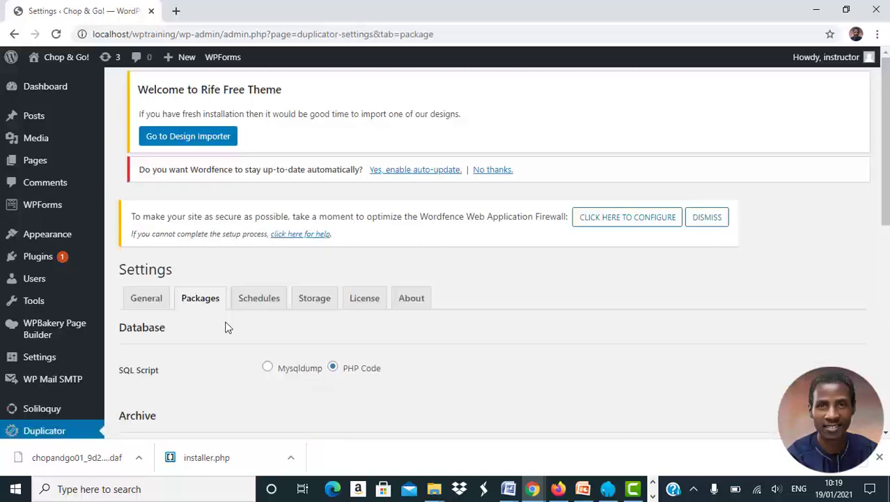
scroll(209, 324, "down", 2)
scroll(225, 327, "down", 2)
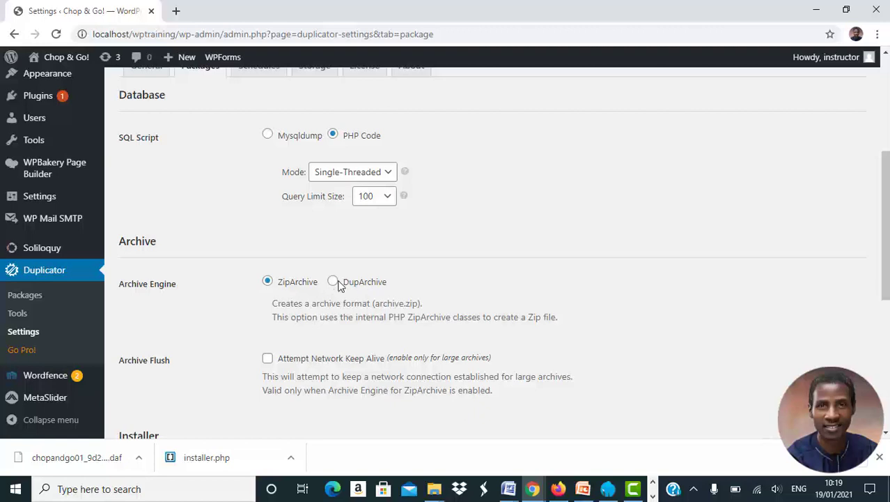
left_click(333, 283)
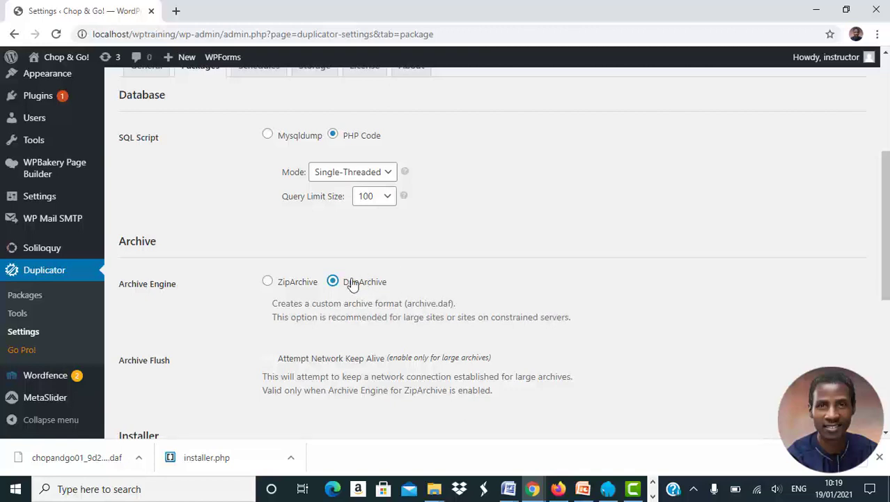
scroll(405, 297, "up", 3)
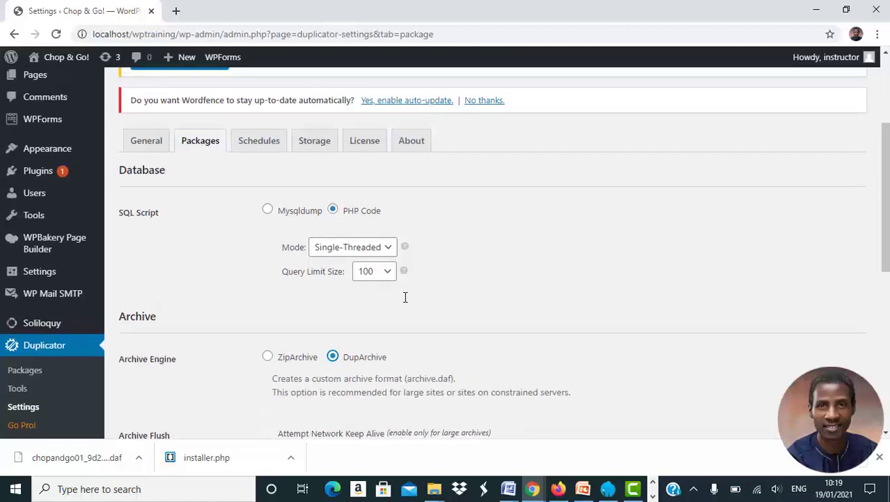
scroll(405, 298, "down", 8)
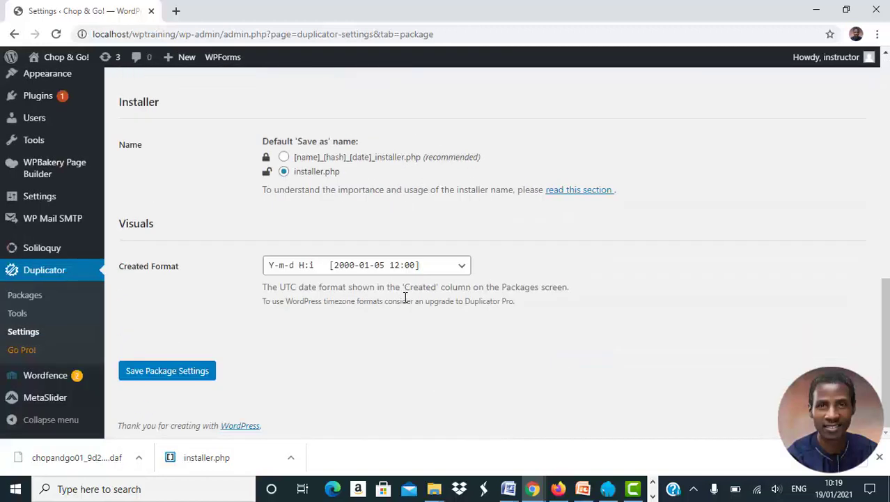
left_click(171, 374)
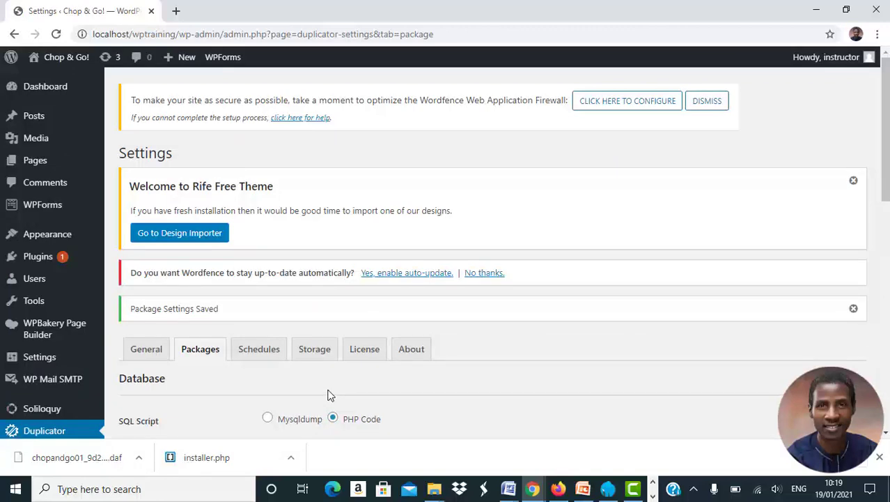
Start creating a new package from Duplicator's package list.
scroll(330, 395, "down", 2)
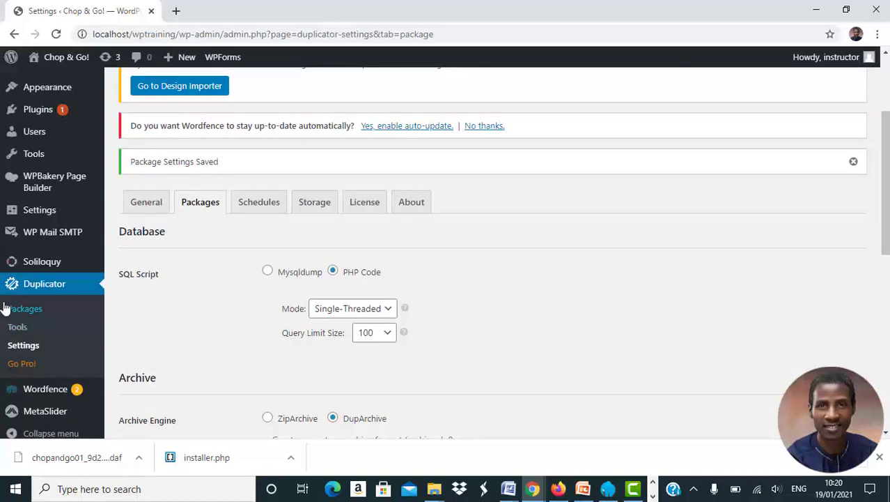
left_click(37, 312)
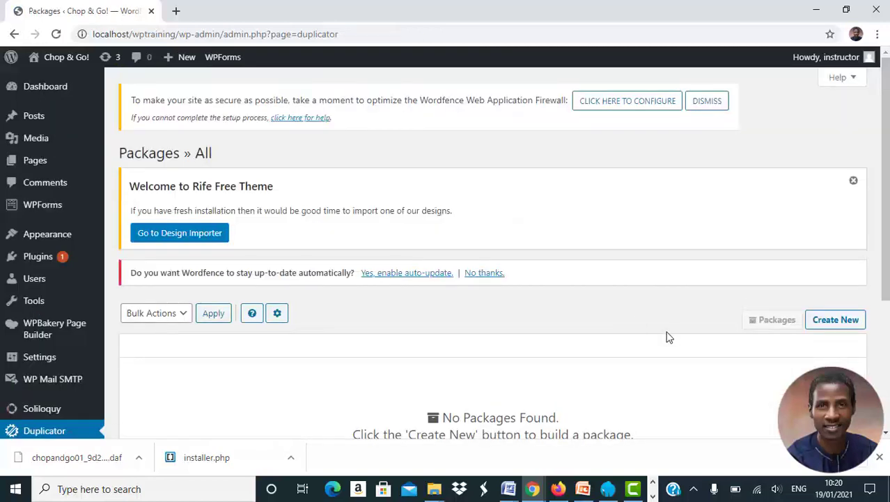
left_click(845, 324)
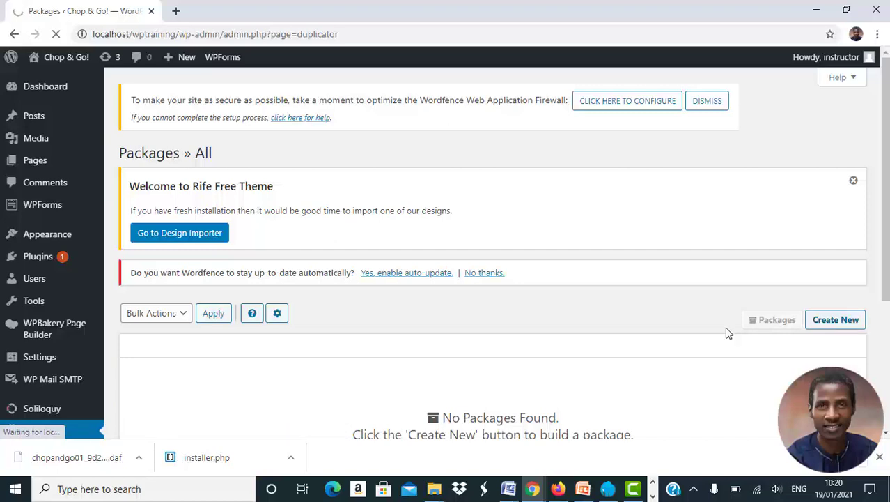
scroll(726, 331, "down", 1)
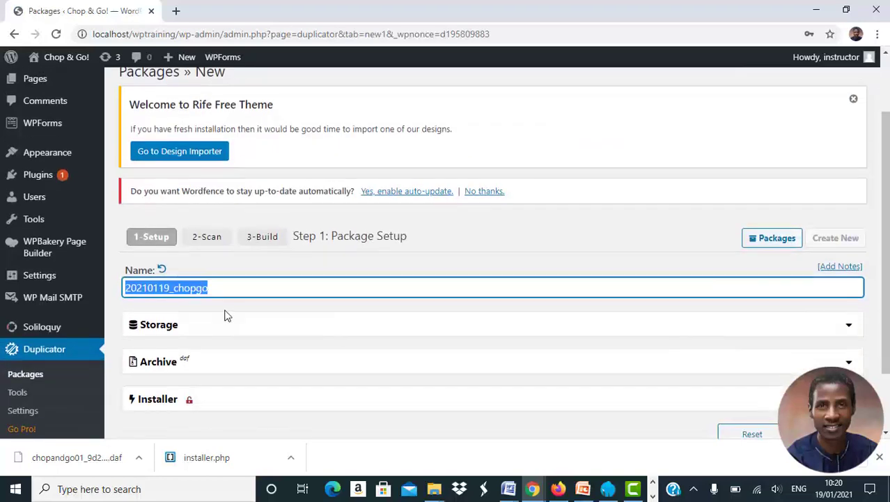
Name the new package chopandgo01, run the system scan and review its results.
left_click(232, 293)
double_click(232, 292)
type("chopandgo01")
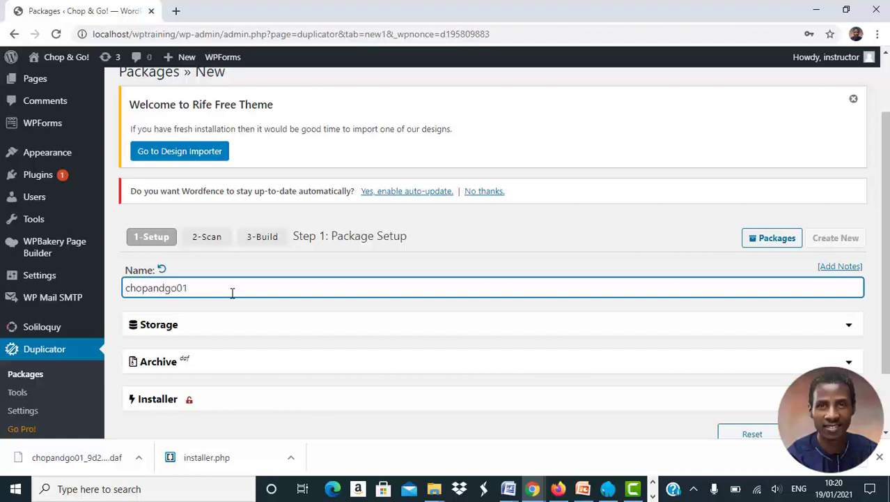
scroll(232, 293, "down", 1)
left_click(824, 356)
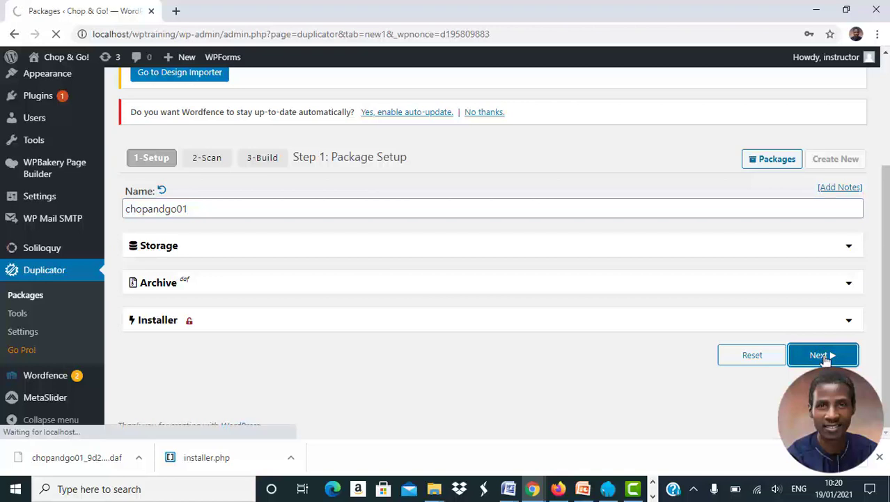
scroll(682, 377, "down", 2)
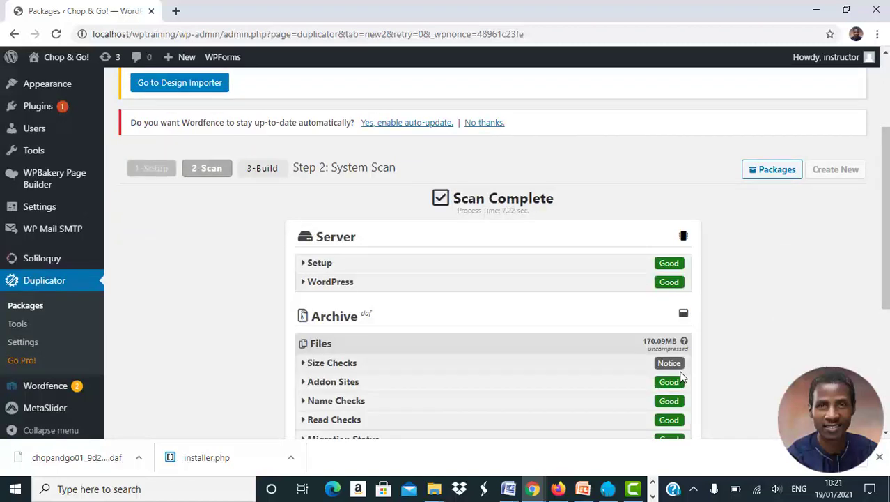
scroll(749, 367, "down", 2)
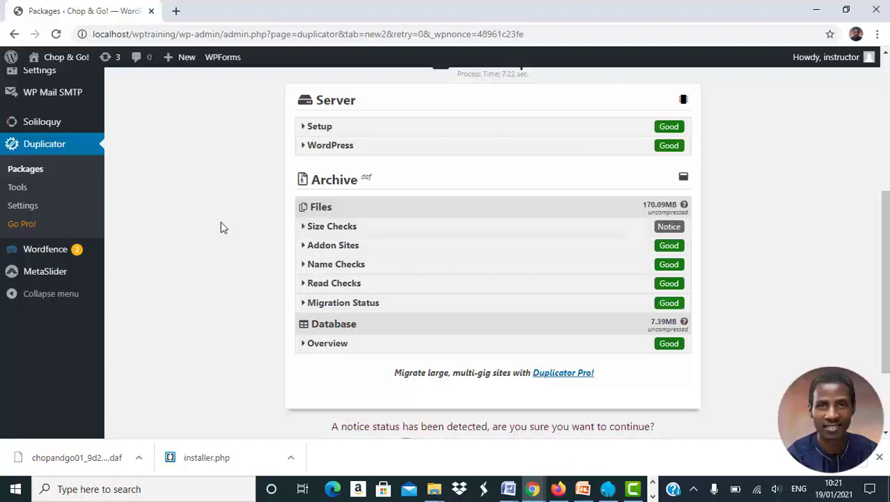
Accept the scan notice, choose to continue with the build process, and build the chopandgo01 package.
scroll(221, 221, "down", 3)
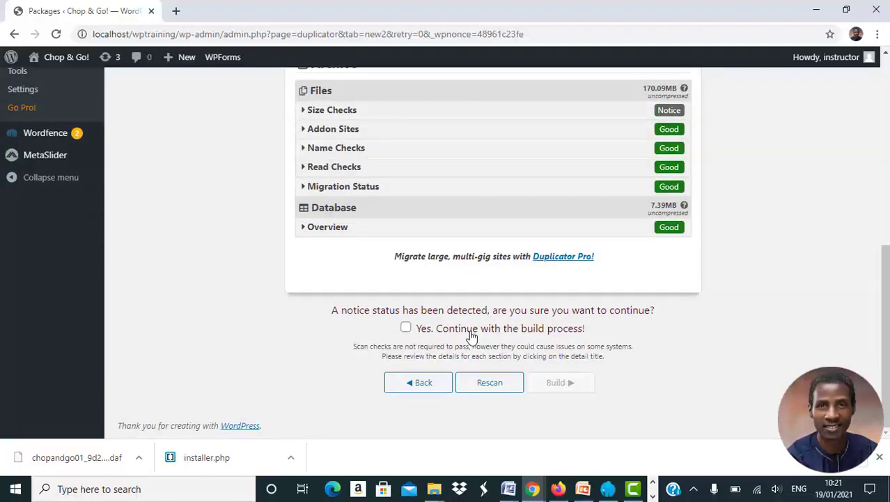
left_click(406, 328)
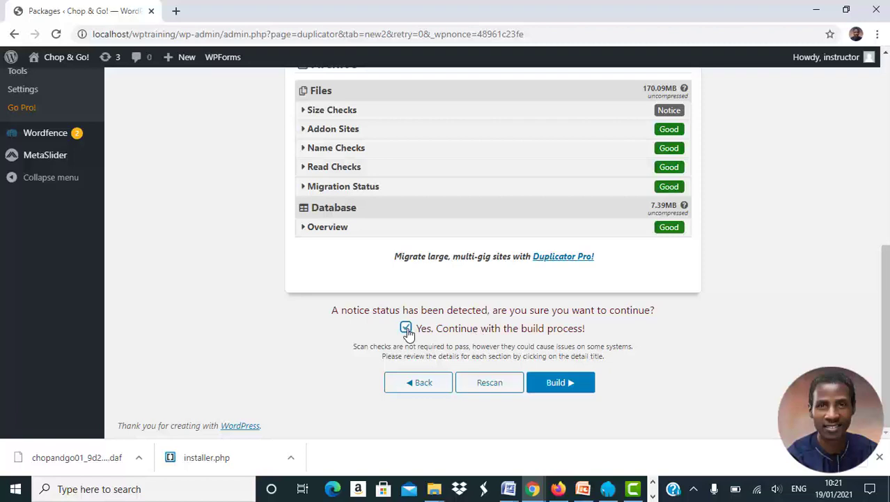
left_click(570, 388)
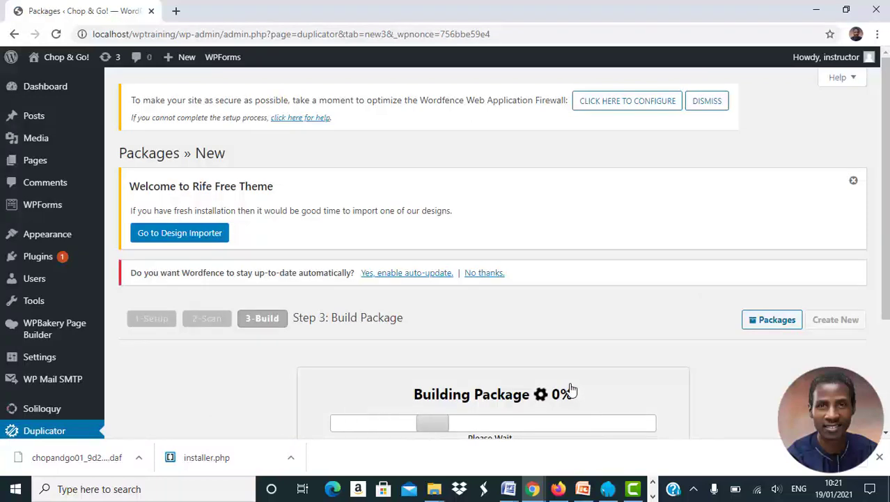
scroll(571, 388, "down", 1)
scroll(570, 387, "down", 1)
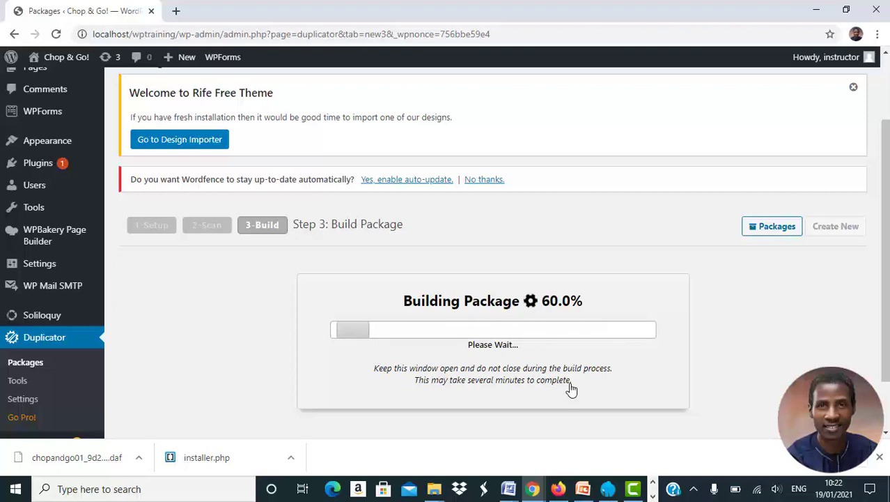
scroll(571, 388, "down", 2)
scroll(571, 387, "up", 1)
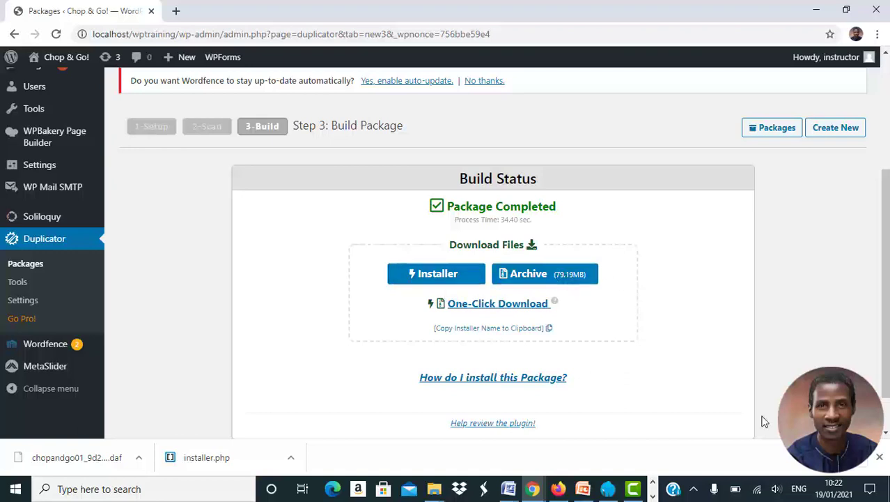
Download the completed package's installer.php and its DAF archive file, saving both in the Training folder under Documents.
left_click(879, 457)
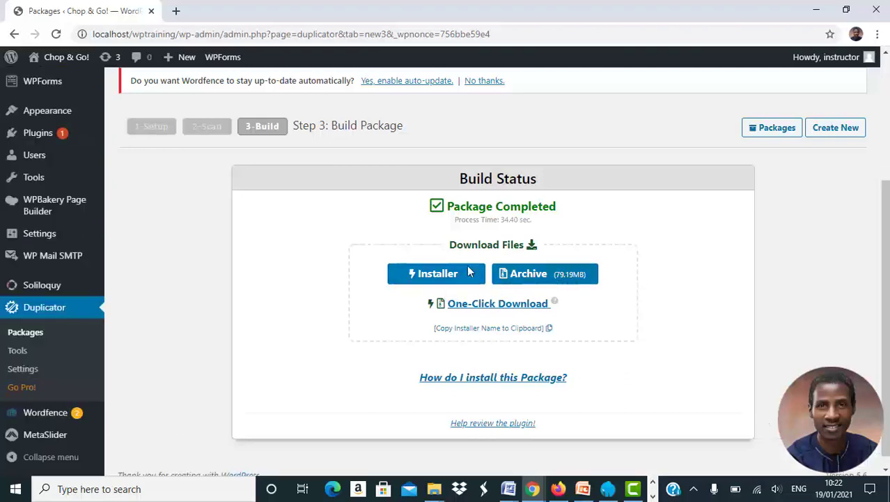
left_click(430, 277)
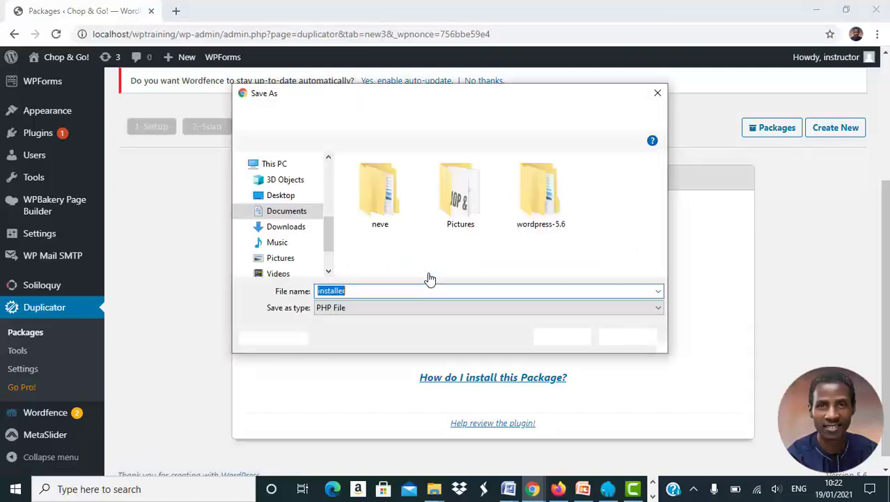
left_click(564, 338)
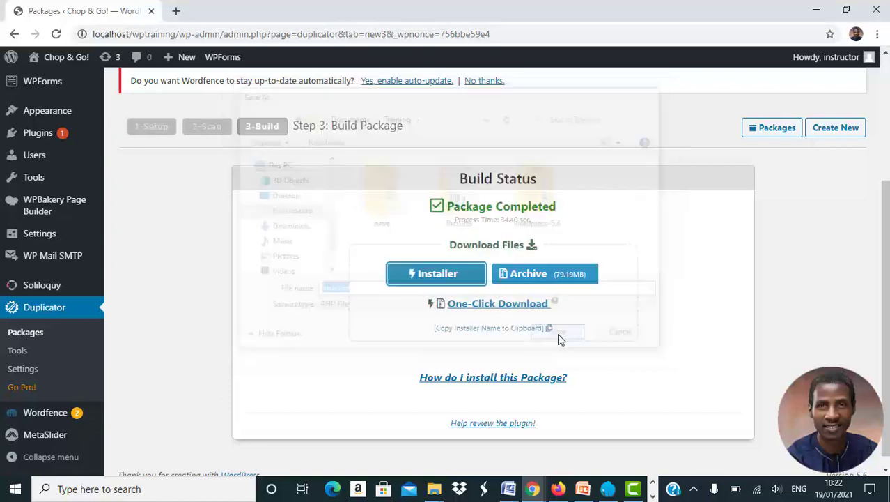
left_click(534, 274)
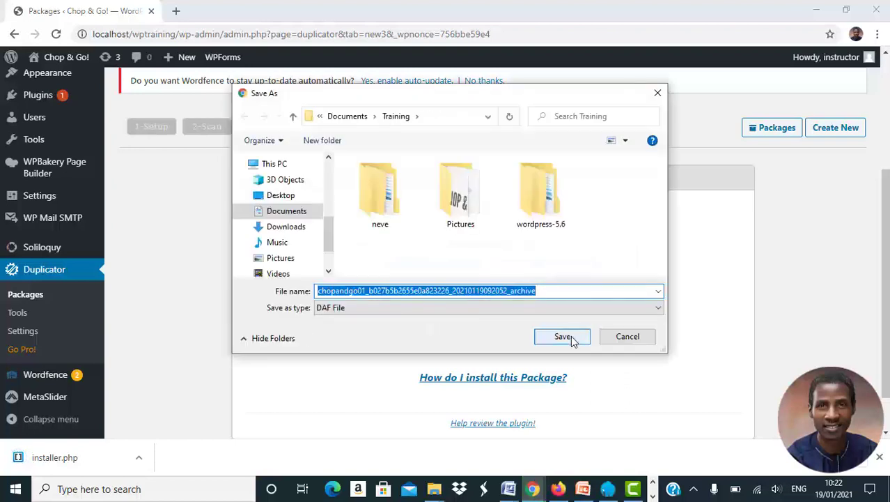
left_click(564, 336)
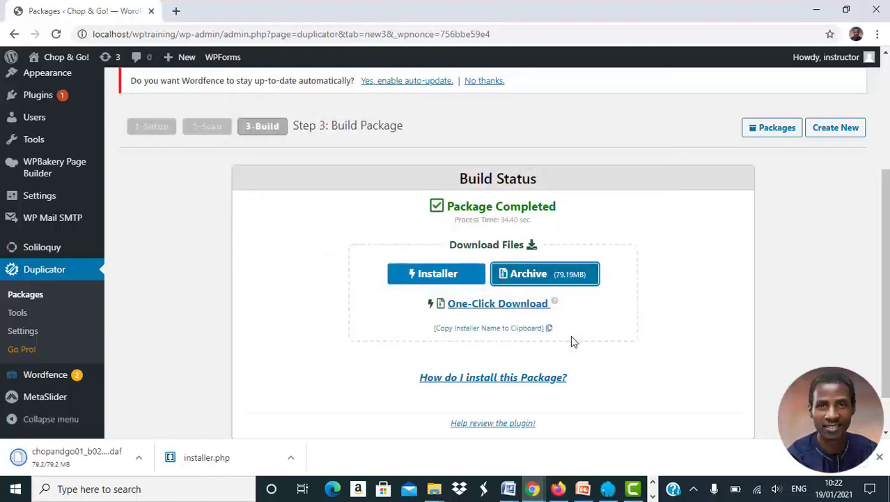
Open Duplicator's list of packages and view the chopandgo01 entry.
scroll(570, 335, "down", 1)
scroll(570, 335, "up", 3)
scroll(570, 335, "down", 3)
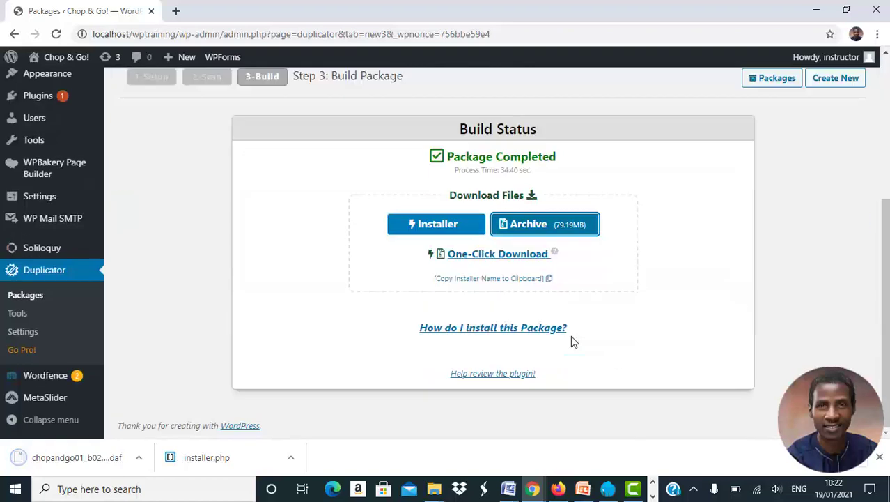
left_click(21, 299)
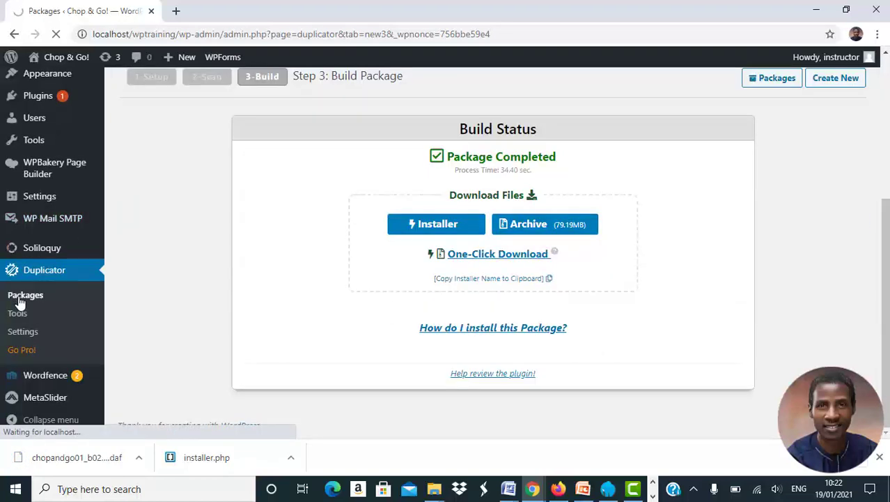
scroll(278, 346, "down", 2)
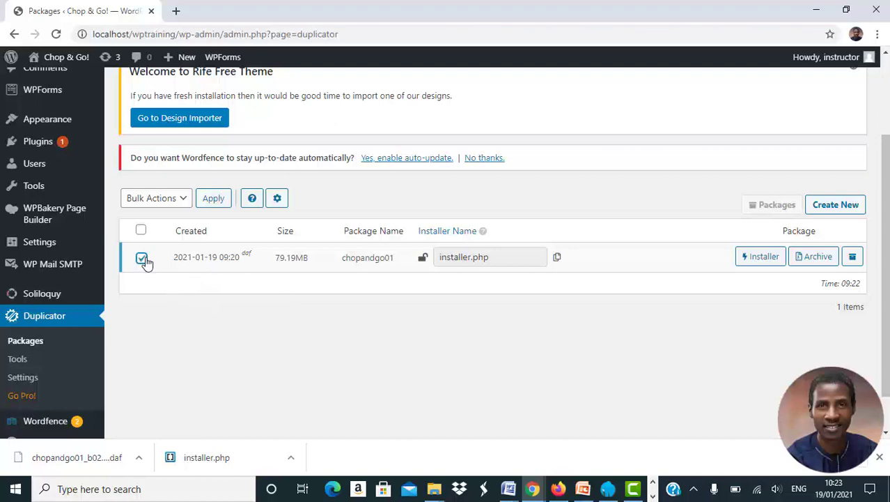
left_click(183, 200)
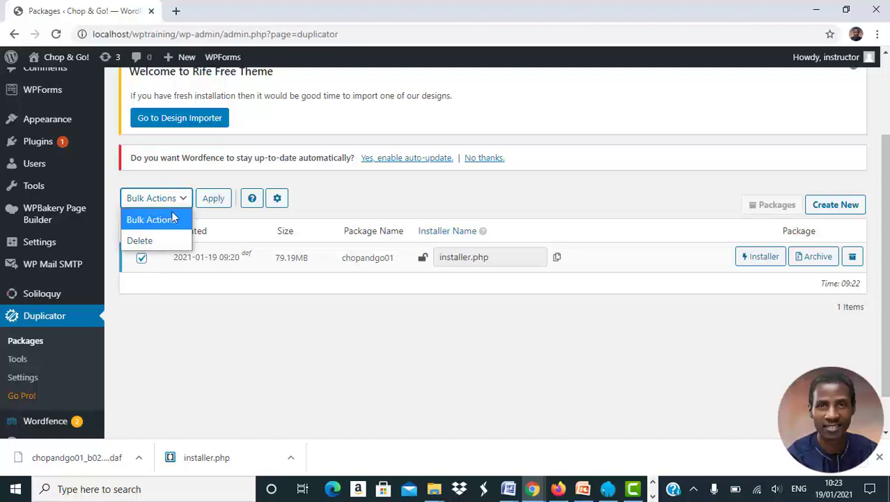
left_click(139, 239)
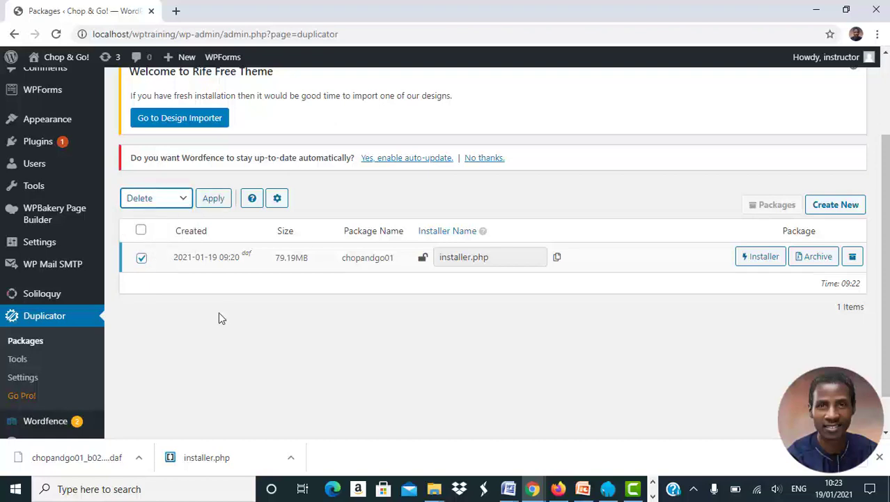
scroll(219, 318, "down", 2)
scroll(218, 319, "up", 4)
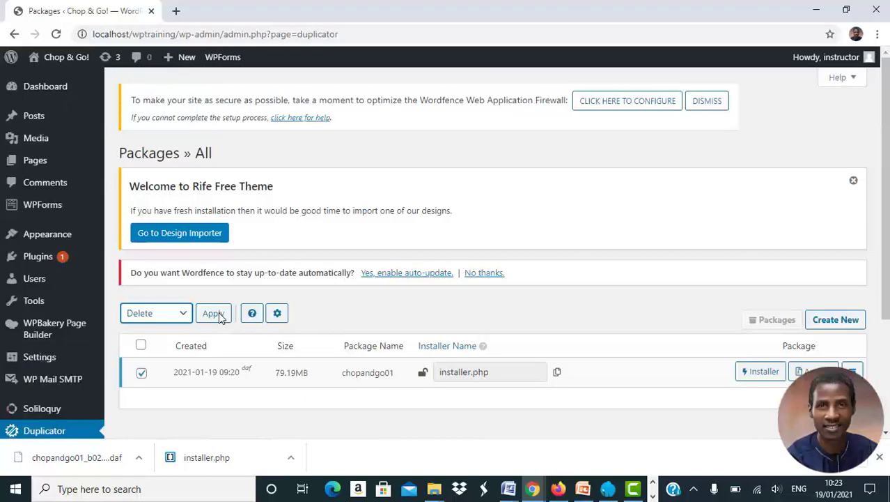
left_click(141, 376)
scroll(207, 408, "down", 2)
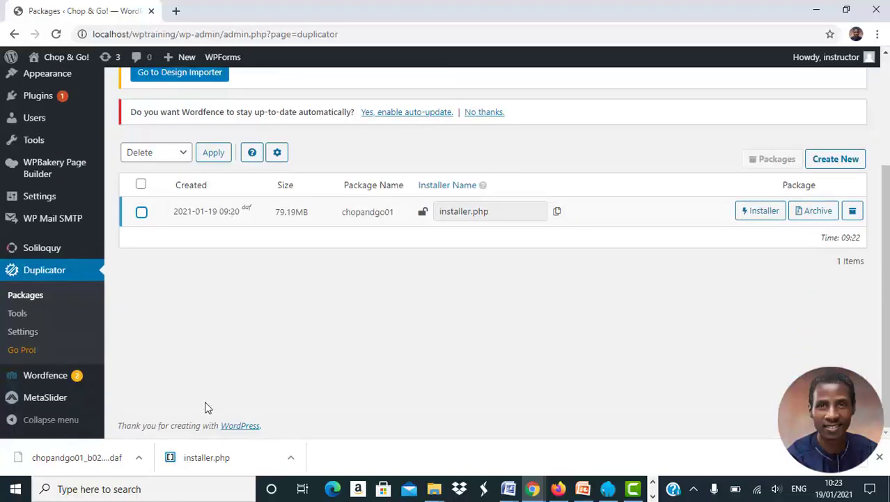